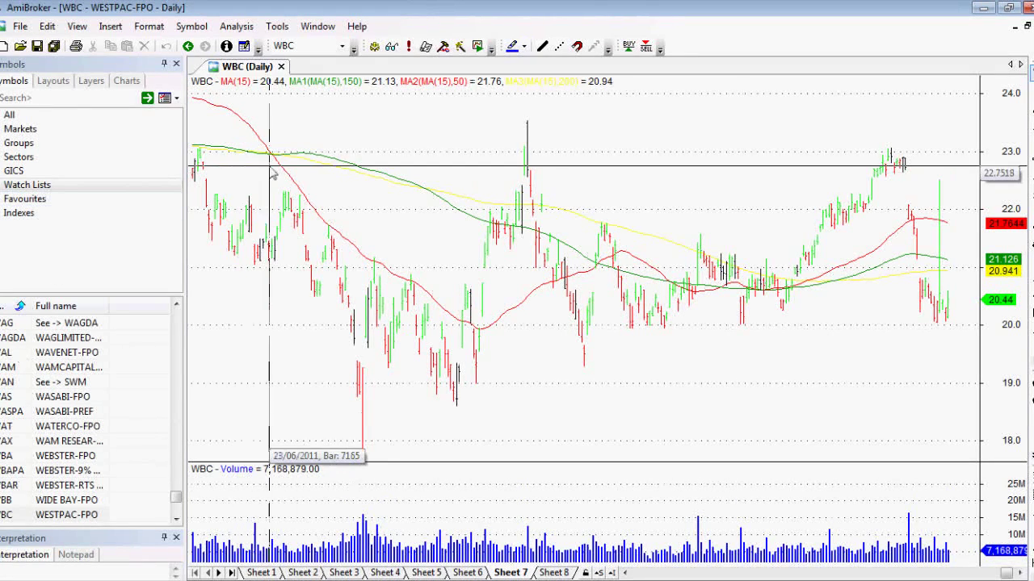
# Step: Glance at the Layouts, Layers and Formulas panels, then return to the Symbols tree
pyautogui.moveTo(279, 171)
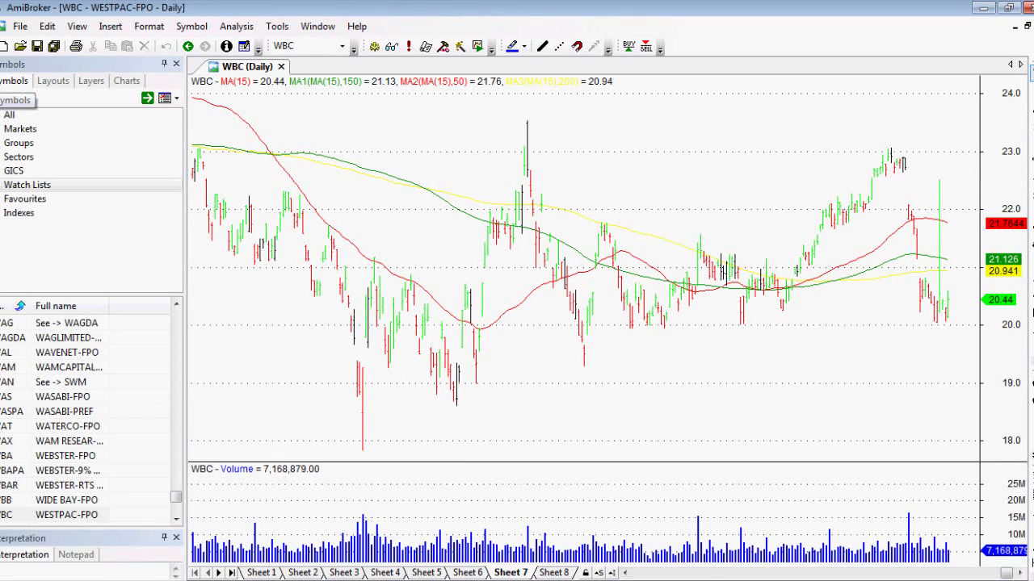
pyautogui.click(57, 191)
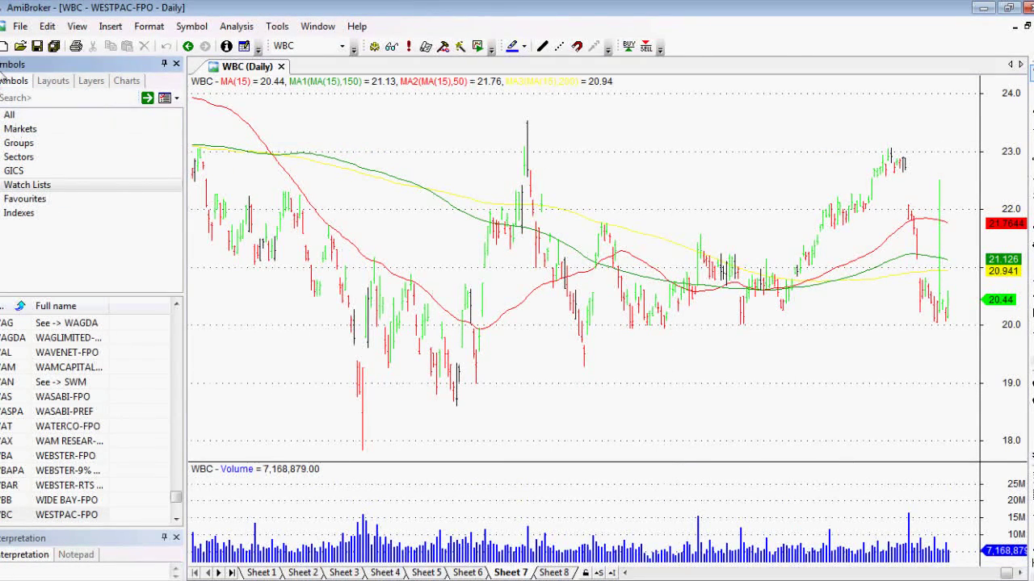
pyautogui.click(52, 82)
pyautogui.click(91, 82)
pyautogui.click(127, 83)
pyautogui.click(17, 82)
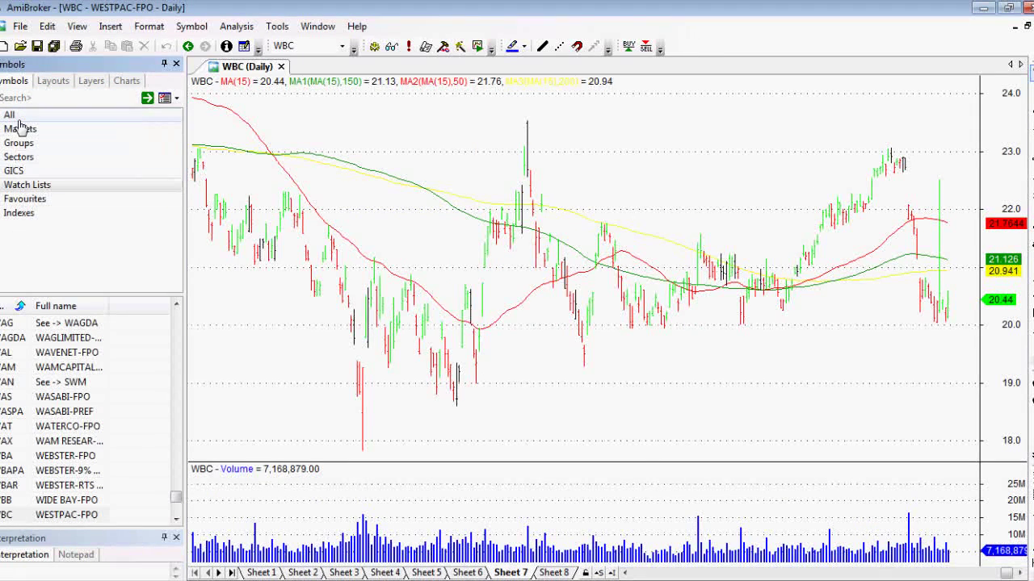
# Step: Expand and collapse the Markets, Groups and Sectors branches, ending on Watch Lists
pyautogui.click(28, 186)
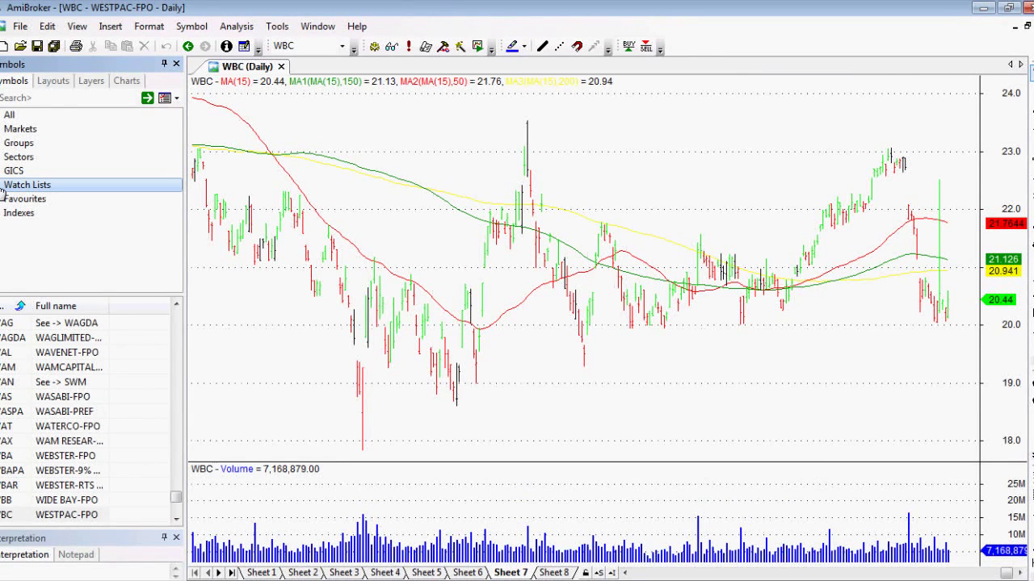
pyautogui.click(2, 131)
pyautogui.click(3, 130)
pyautogui.click(3, 143)
pyautogui.click(2, 143)
pyautogui.doubleClick(2, 143)
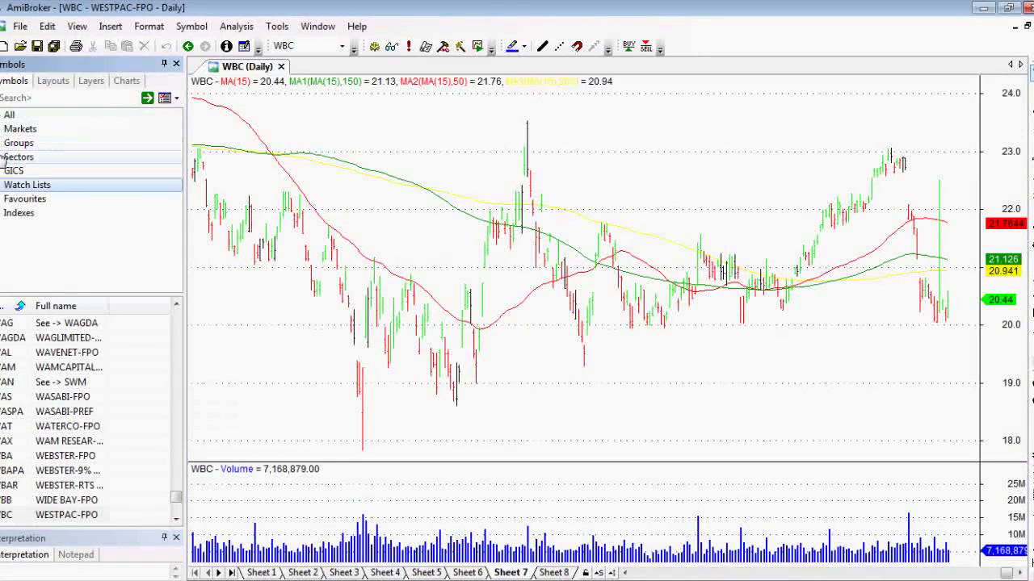
pyautogui.doubleClick(3, 157)
pyautogui.doubleClick(2, 117)
pyautogui.click(8, 186)
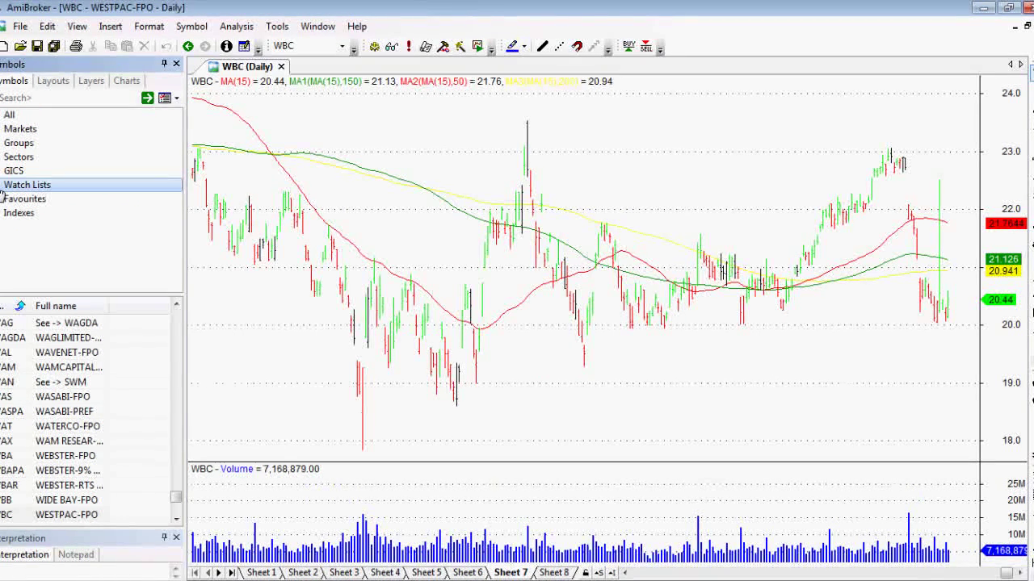
# Step: Expand Watch Lists, scroll down and select the empty List 26
pyautogui.doubleClick(3, 186)
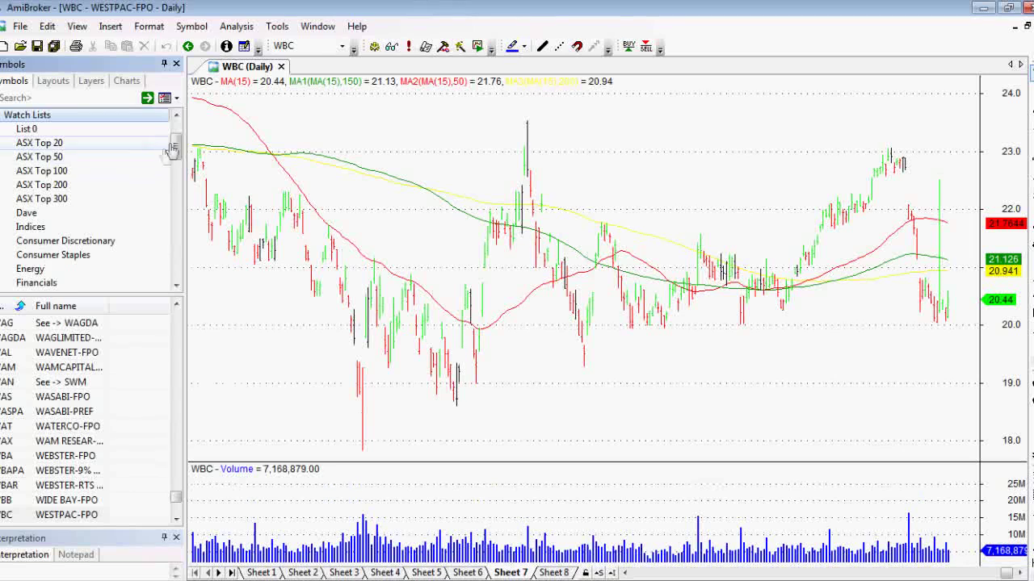
pyautogui.moveTo(176, 145); pyautogui.dragTo(179, 150)
pyautogui.scroll(-7, 33, 153)
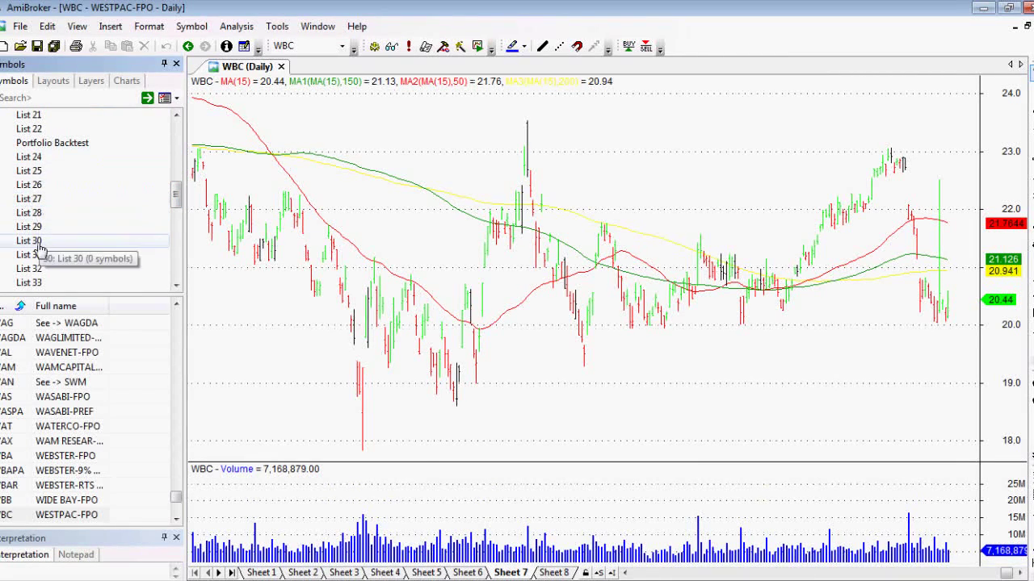
pyautogui.moveTo(176, 200)
pyautogui.mouseDown()
pyautogui.moveTo(180, 274)
pyautogui.moveTo(182, 187)
pyautogui.mouseUp()
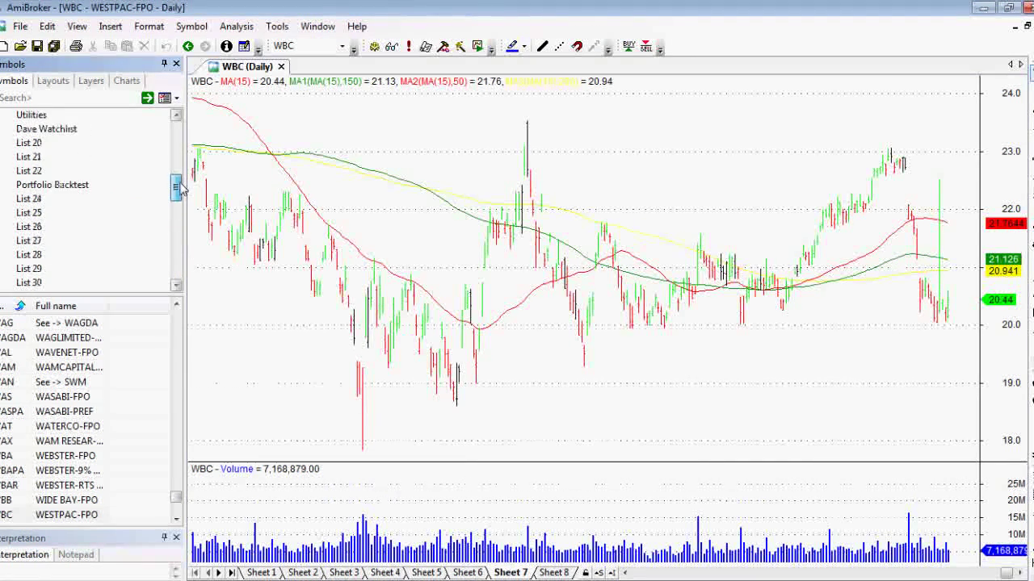
pyautogui.click(40, 228)
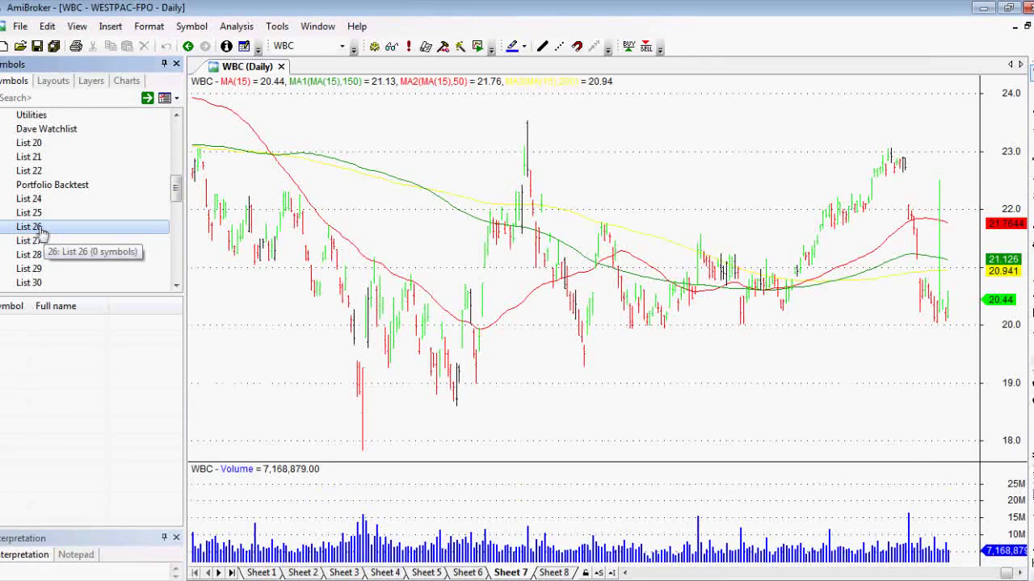
# Step: Change List 26's name to 'Awesome Watchlist'
pyautogui.click(44, 229)
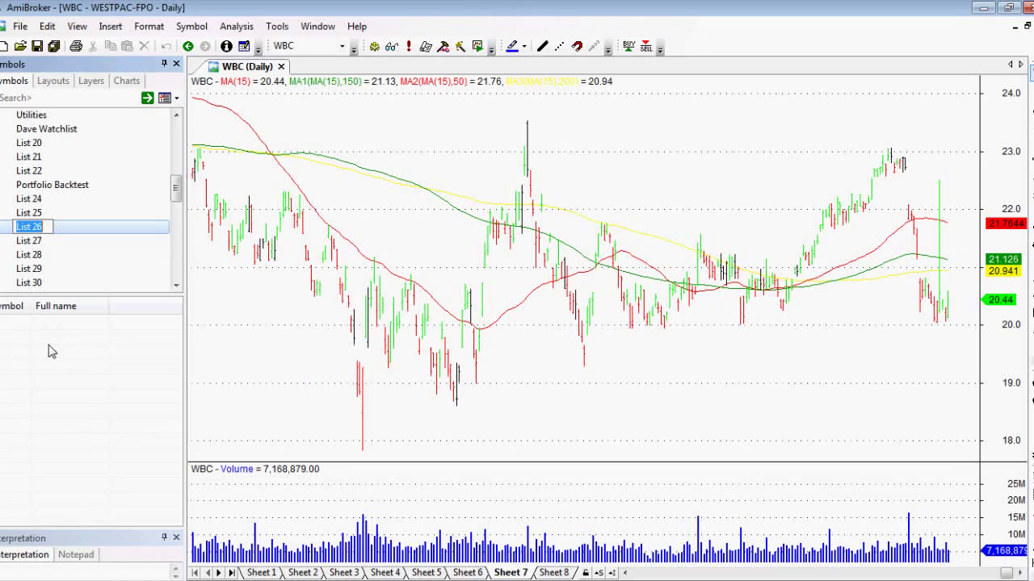
pyautogui.write('Awesome Watchlist')
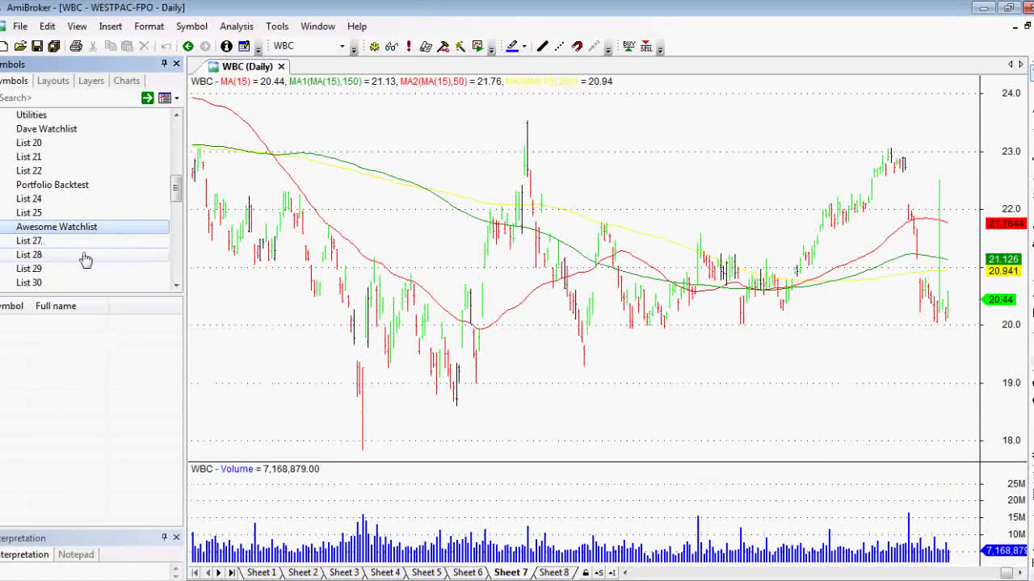
# Step: Type in CBA, WBC, NAB and ANZ as Awesome Watchlist symbols and display them
pyautogui.rightClick(55, 234)
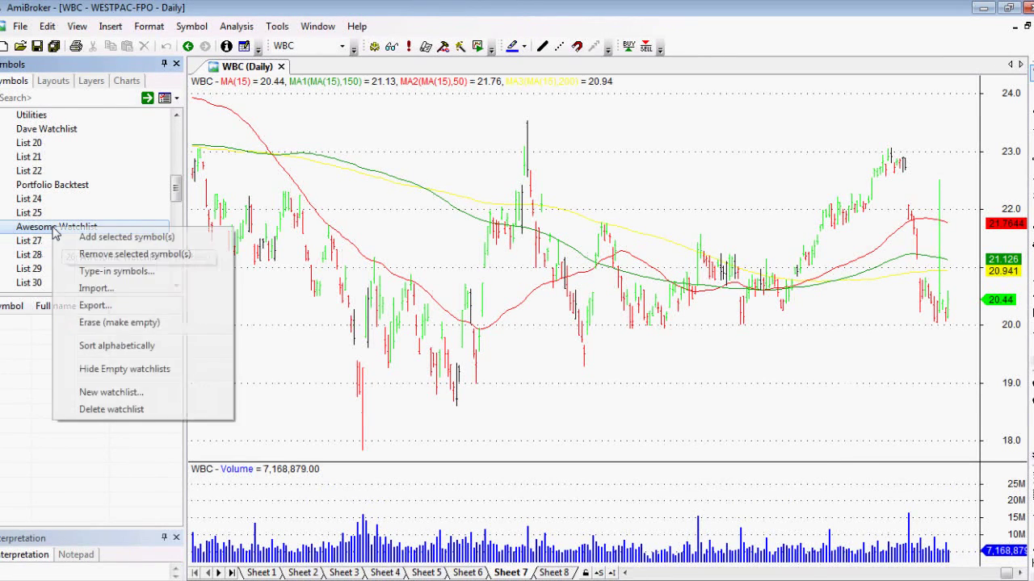
pyautogui.click(113, 271)
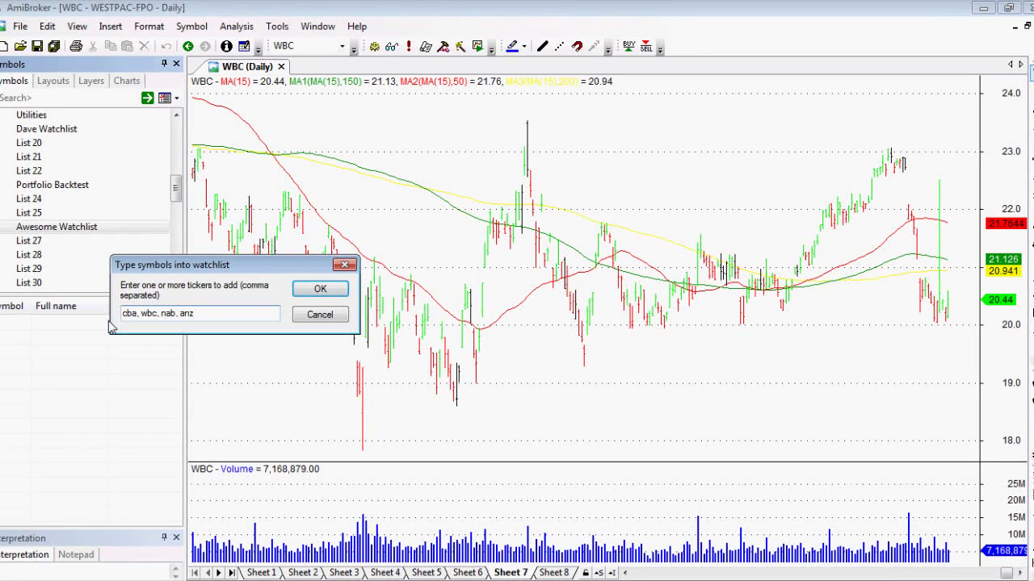
pyautogui.click(320, 288)
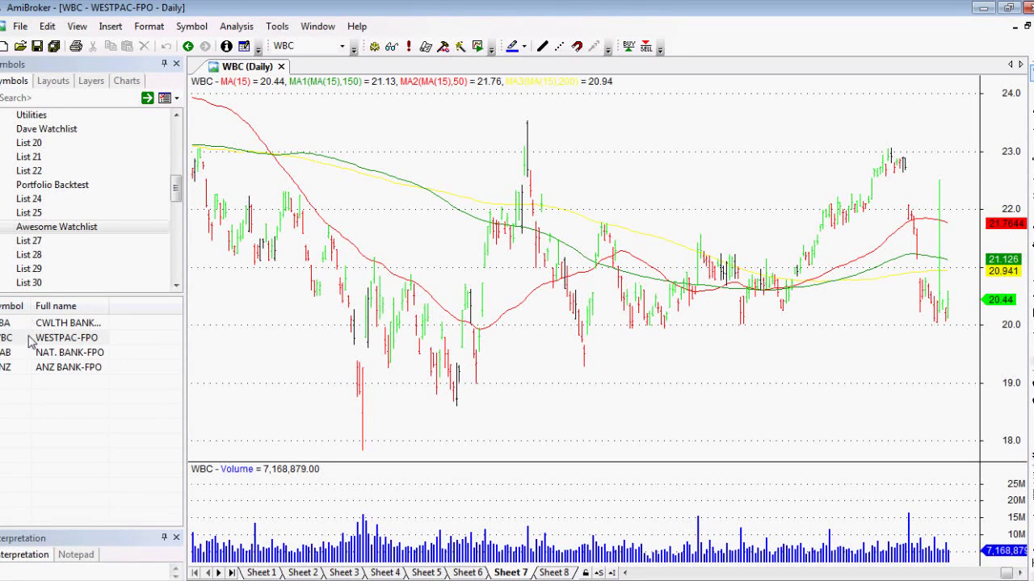
pyautogui.click(71, 228)
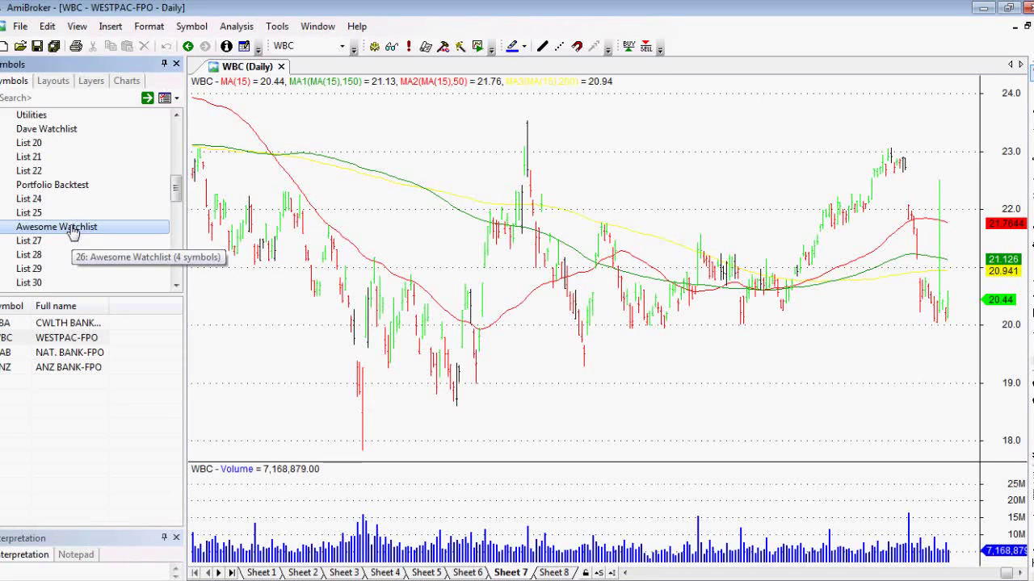
# Step: Start the MetaStock import and assign imported symbols to Group 0
pyautogui.click(21, 27)
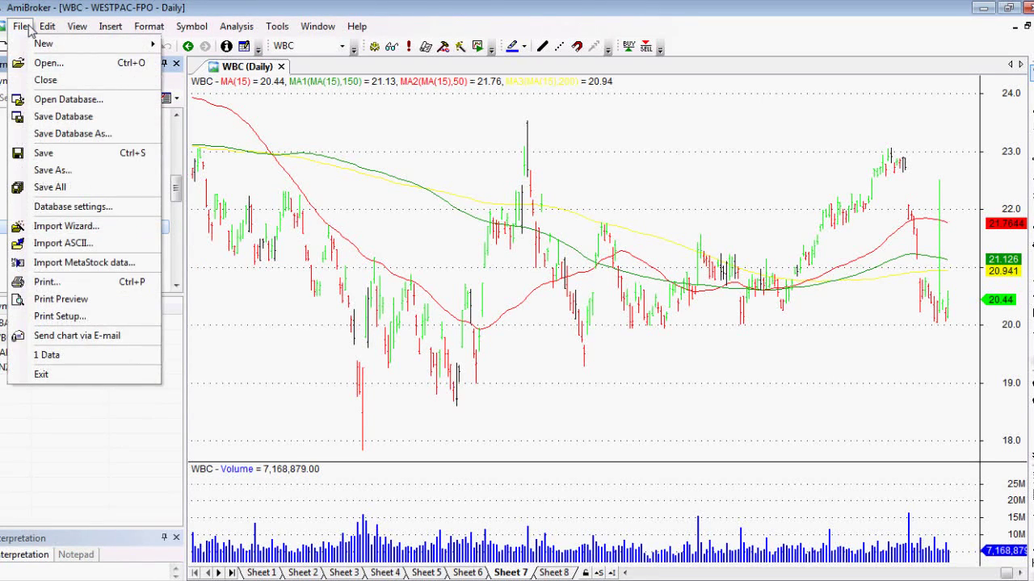
pyautogui.click(94, 266)
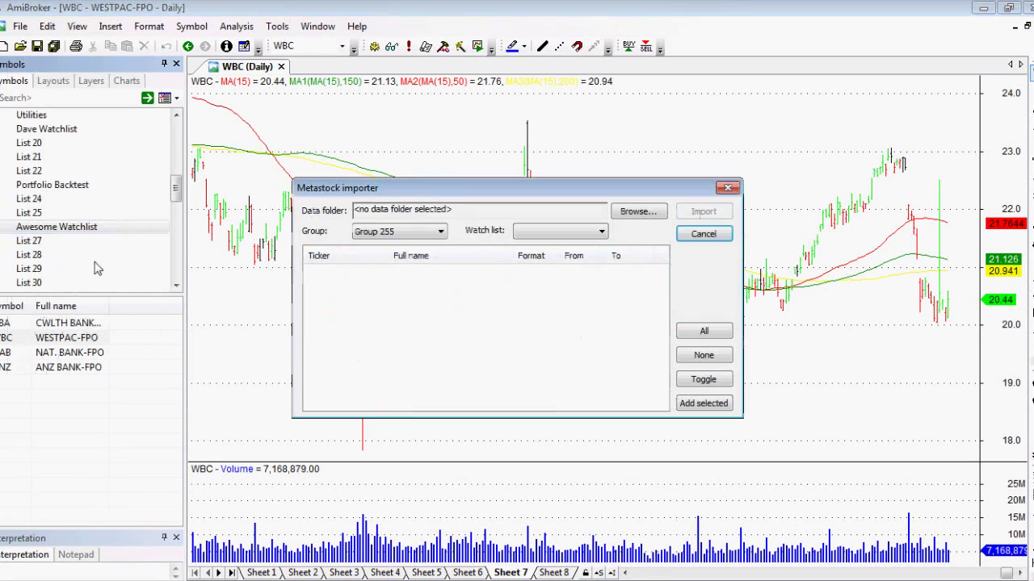
pyautogui.click(420, 236)
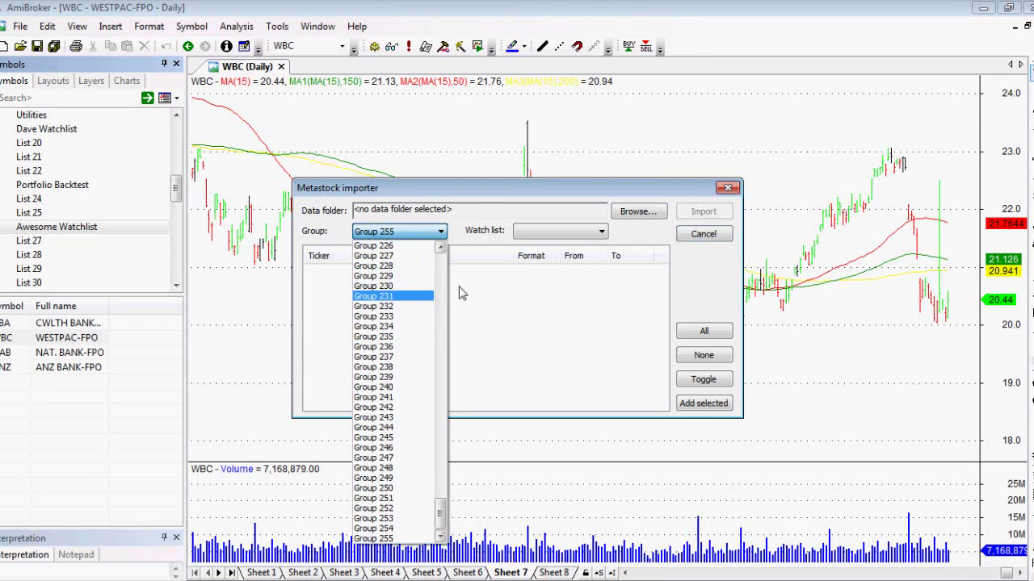
pyautogui.scroll(10, 443, 259)
pyautogui.scroll(20, 443, 258)
pyautogui.click(428, 246)
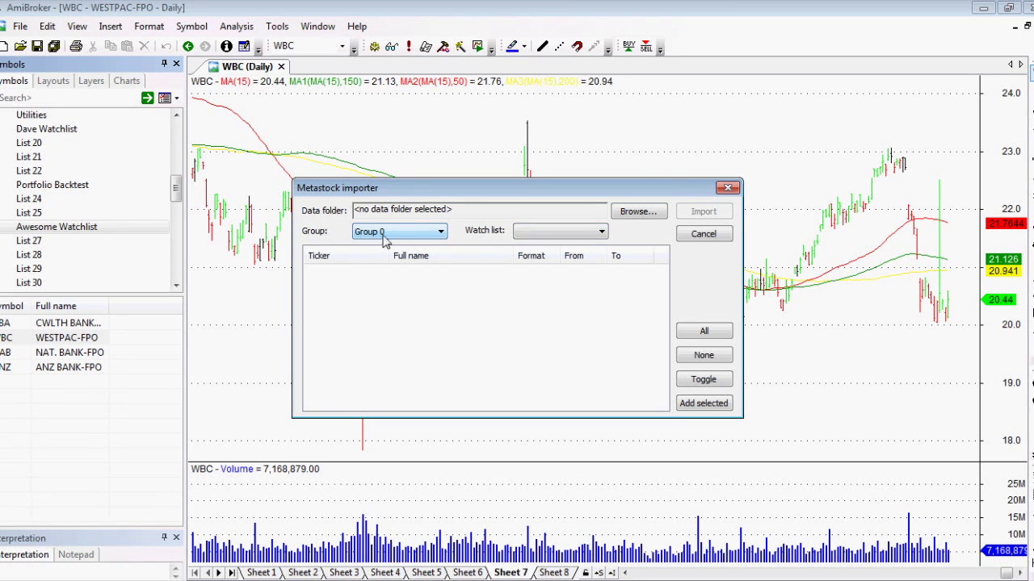
# Step: Target Awesome Watchlist for imported tickers and browse for the data folder
pyautogui.click(558, 233)
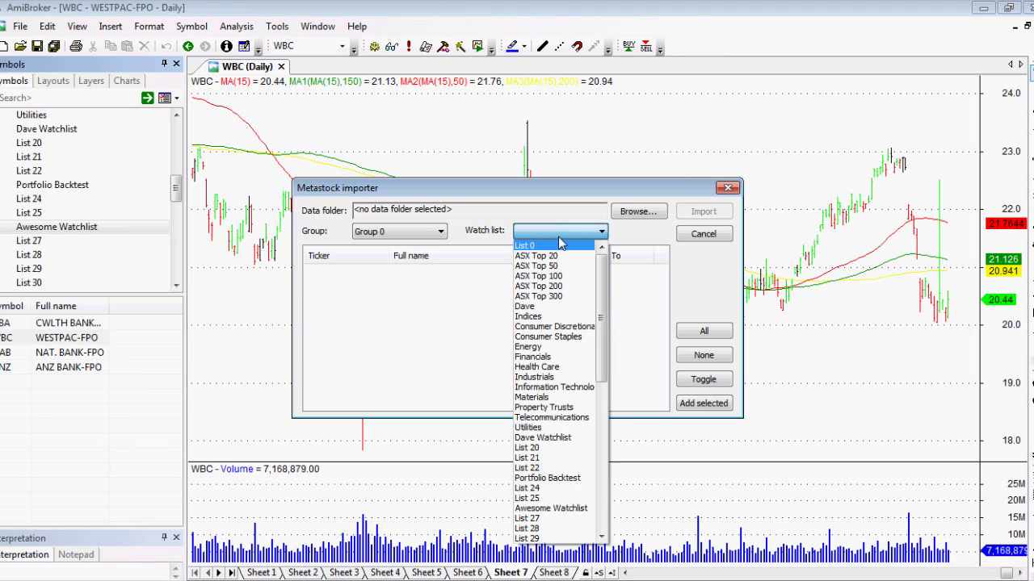
pyautogui.click(559, 509)
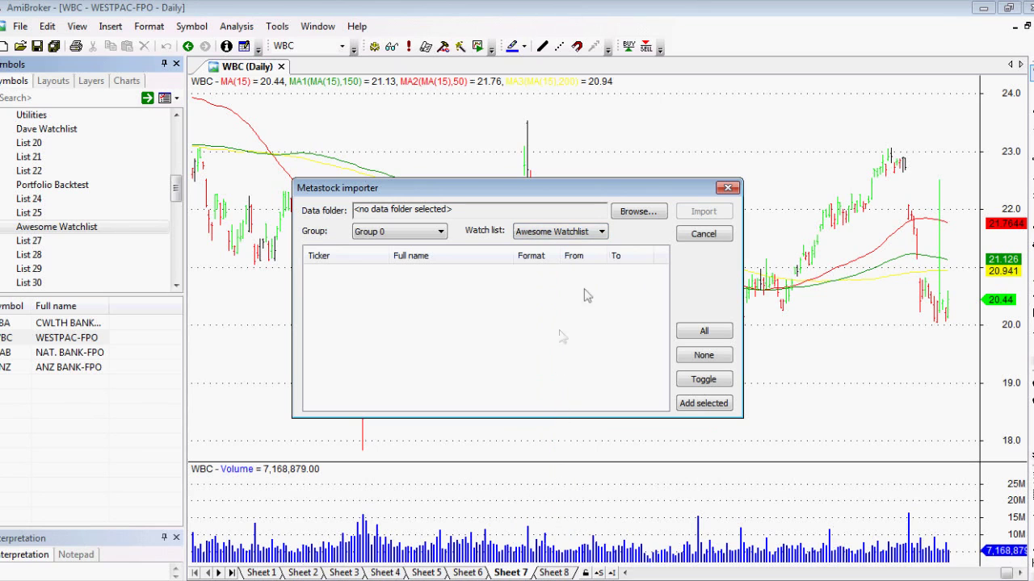
pyautogui.click(638, 212)
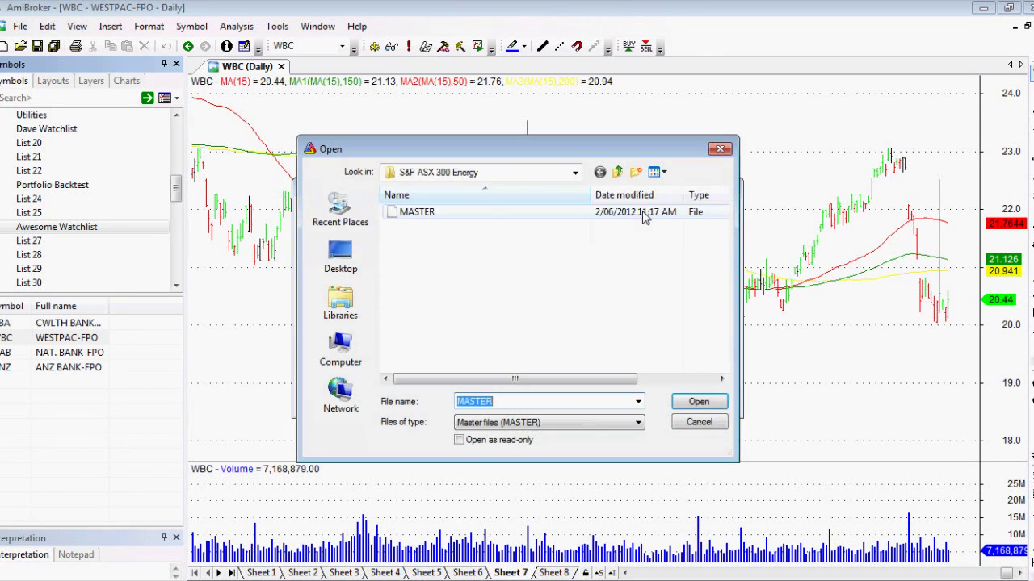
# Step: Open the MASTER file from MetaStock > Groups > S&P ASX 300 Energy
pyautogui.click(619, 173)
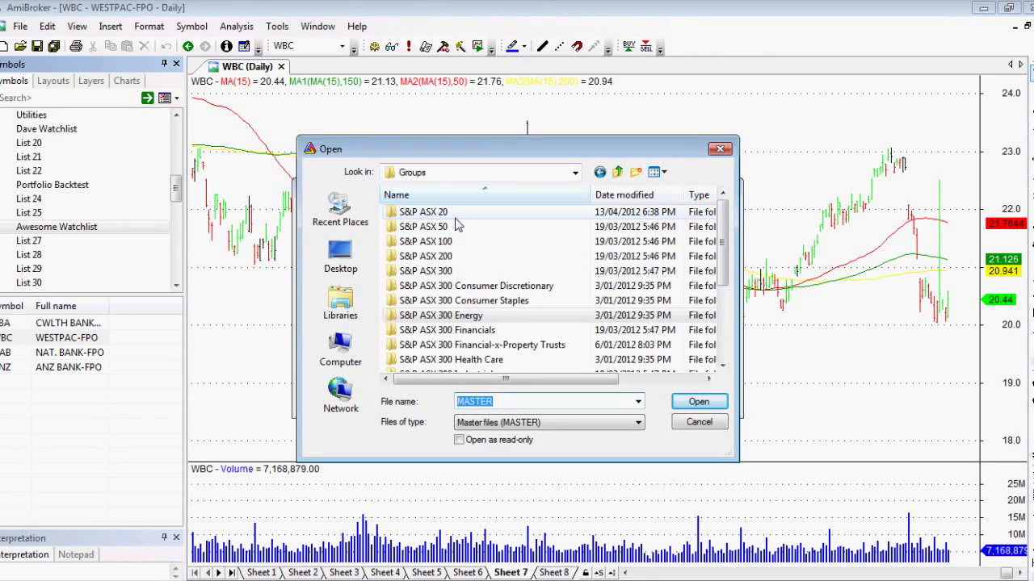
pyautogui.click(617, 172)
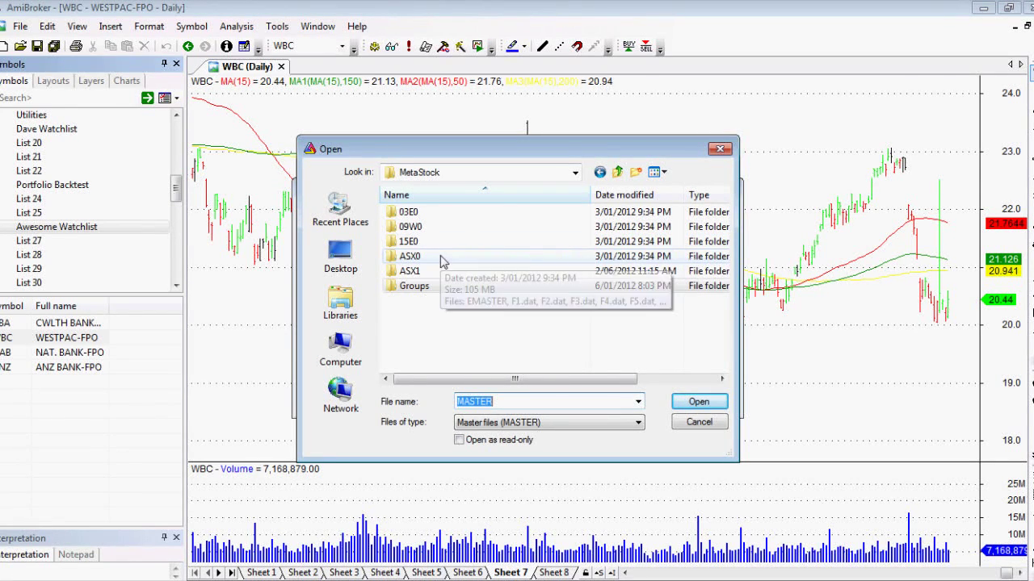
pyautogui.doubleClick(415, 286)
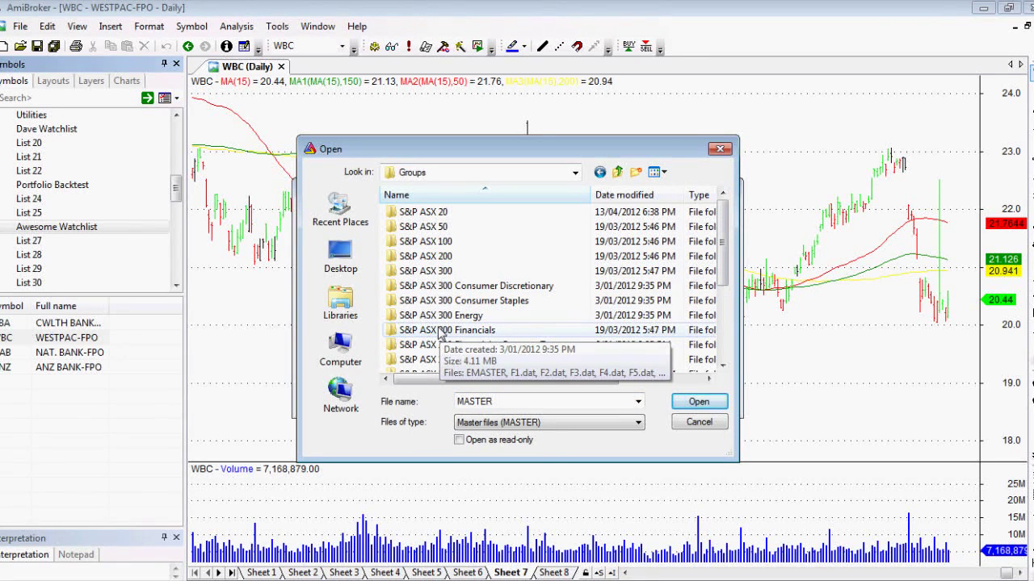
pyautogui.doubleClick(442, 315)
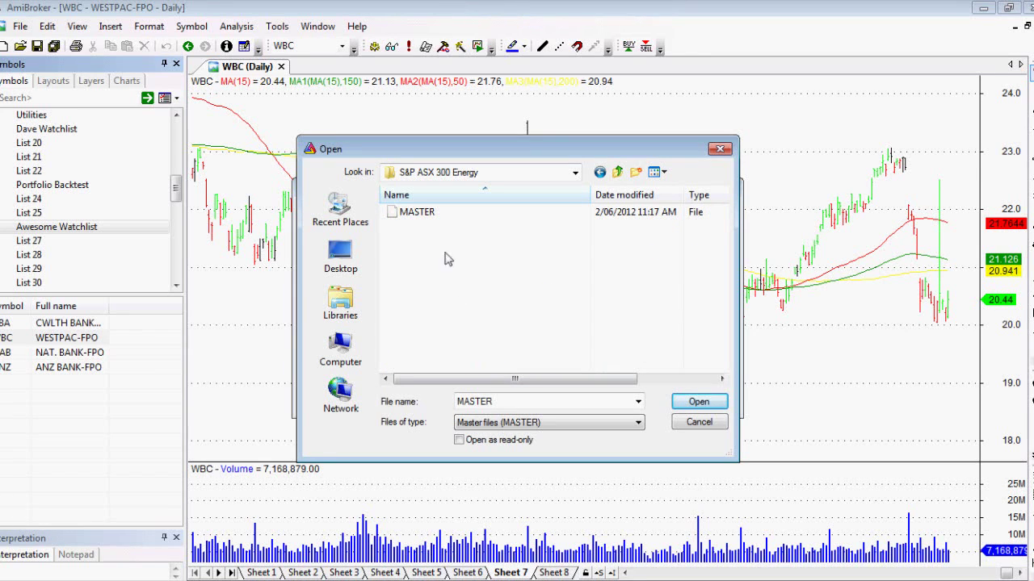
pyautogui.click(411, 213)
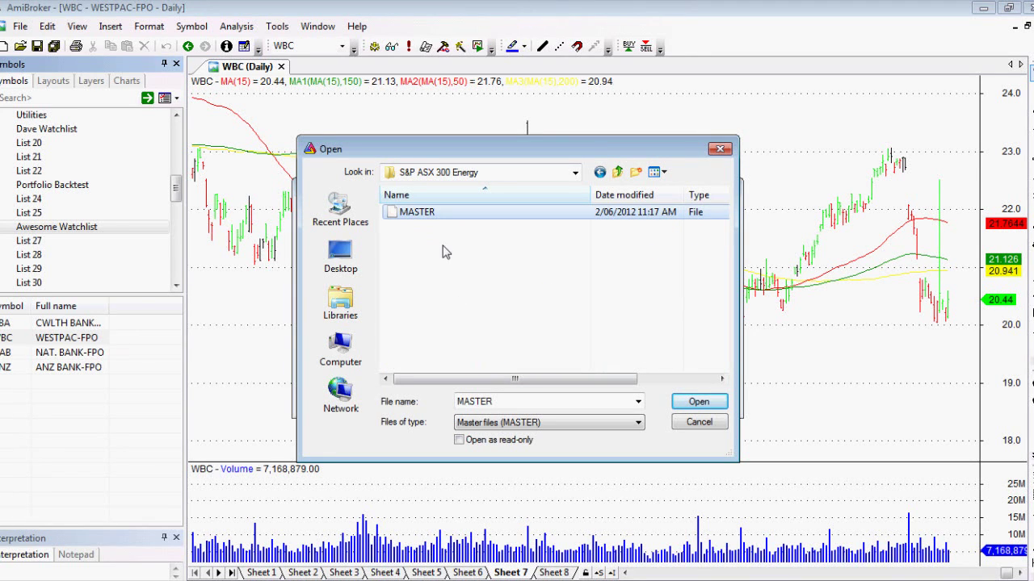
pyautogui.click(699, 403)
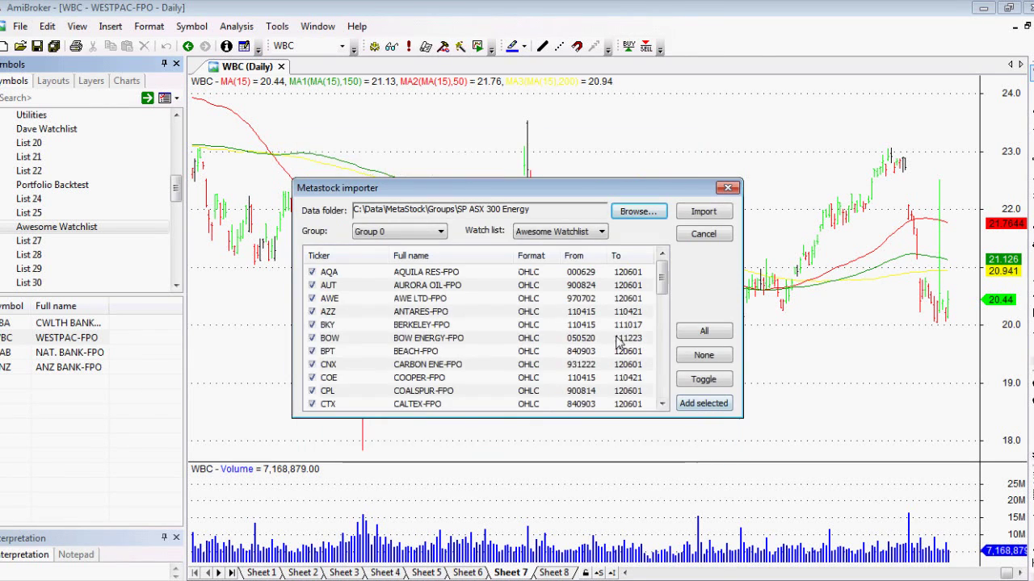
# Step: Clear the ticks from every ticker in the importer list
pyautogui.moveTo(661, 281); pyautogui.dragTo(664, 391)
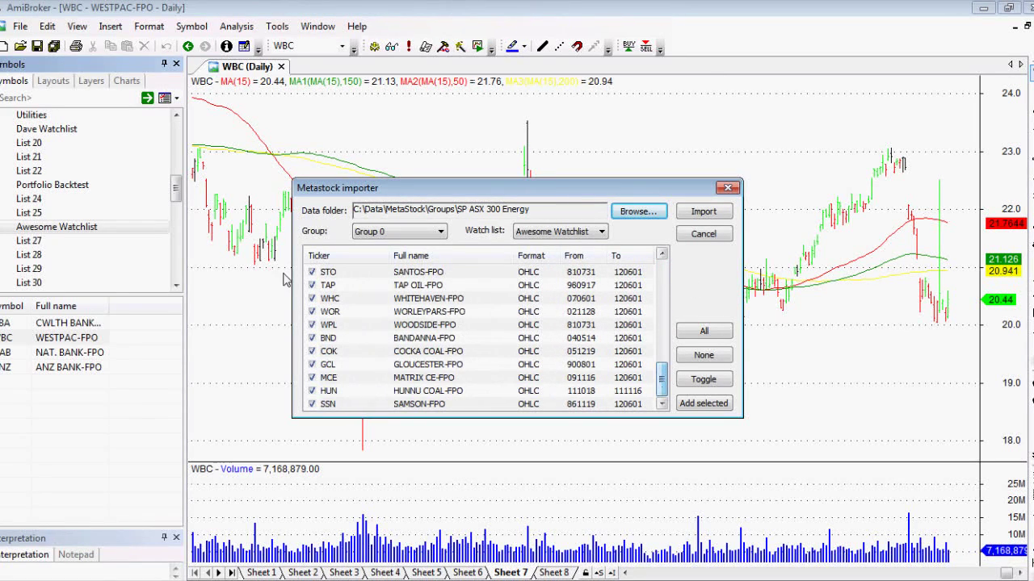
pyautogui.click(703, 337)
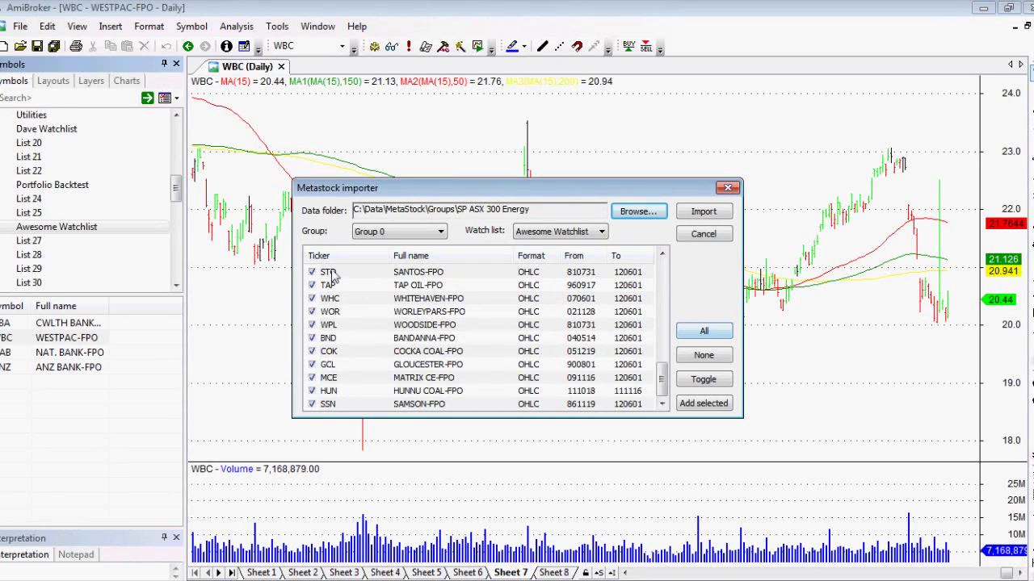
pyautogui.click(703, 332)
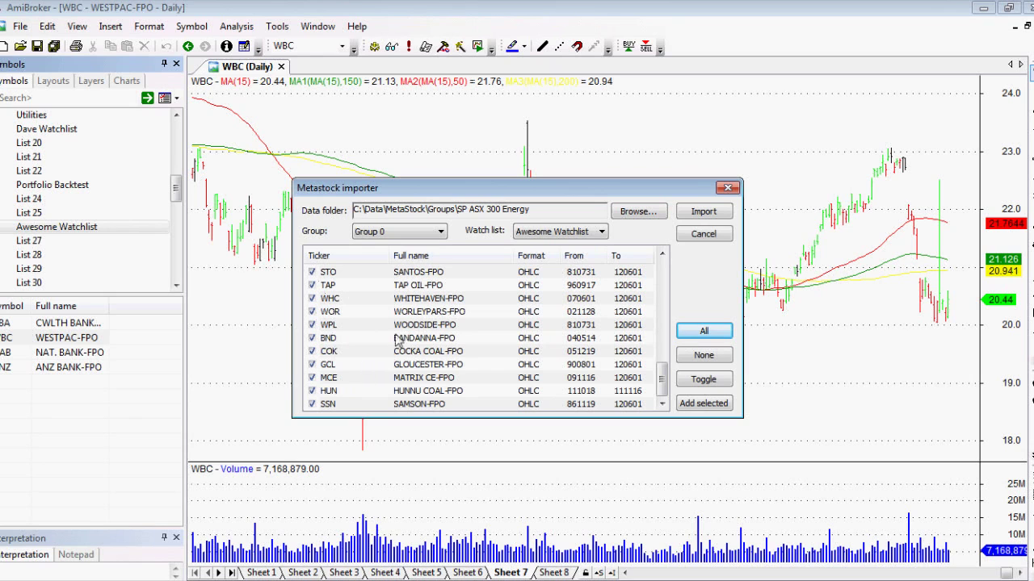
pyautogui.click(702, 355)
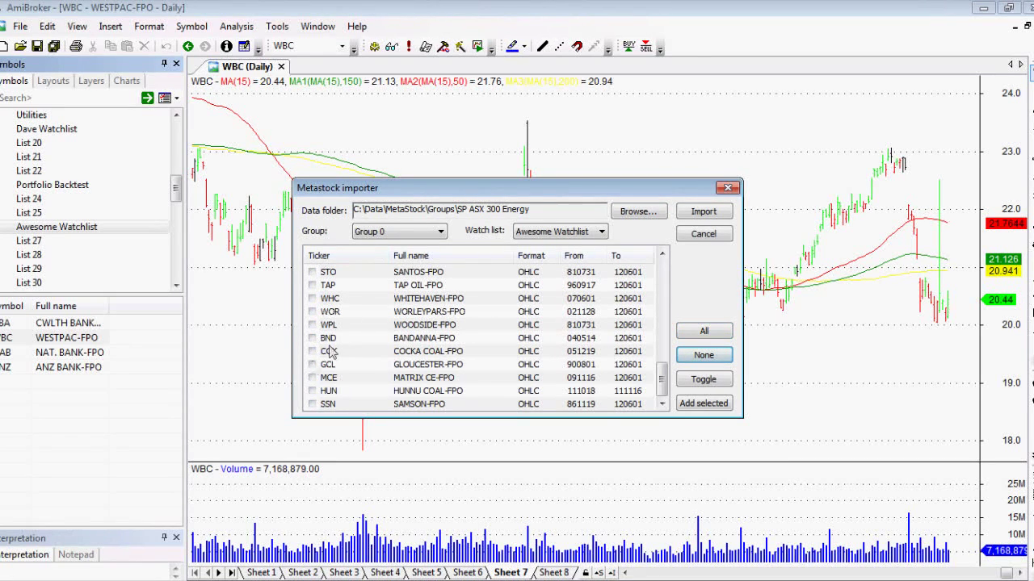
# Step: Tick WHC, WOR, WPL, BND, COK, GCL, MCE, TAP and STO, then import them
pyautogui.click(312, 298)
pyautogui.click(312, 311)
pyautogui.click(313, 325)
pyautogui.click(312, 337)
pyautogui.click(312, 351)
pyautogui.click(312, 364)
pyautogui.click(313, 377)
pyautogui.click(312, 285)
pyautogui.click(312, 272)
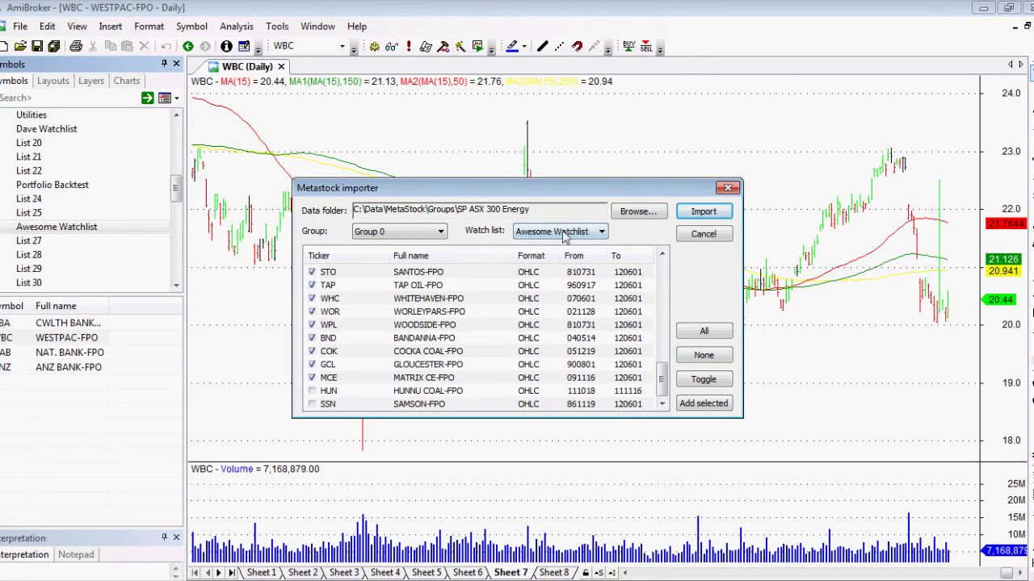
pyautogui.click(703, 212)
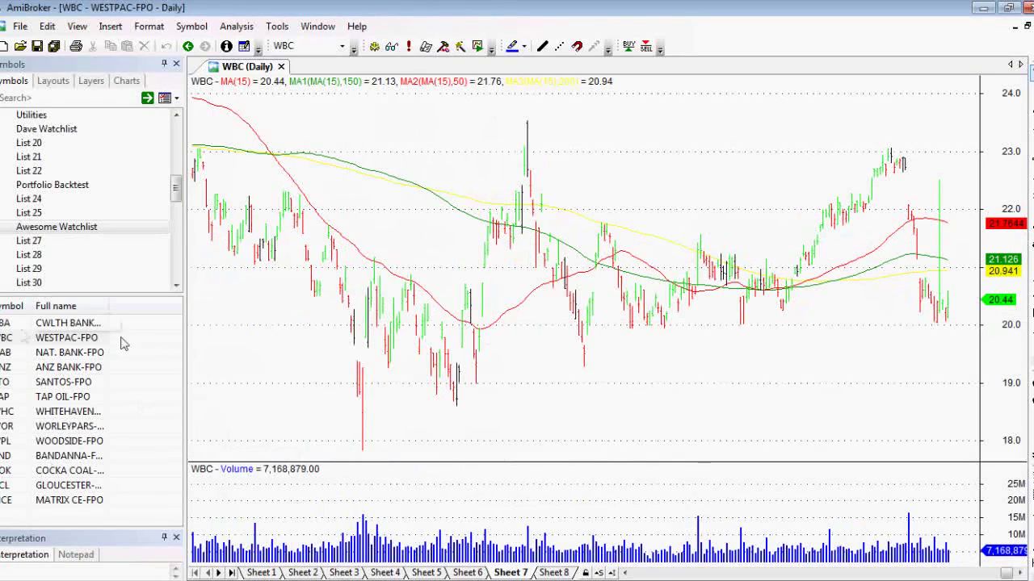
# Step: Step through the watchlist charts from ANZ down to the BND daily chart
pyautogui.click(8, 370)
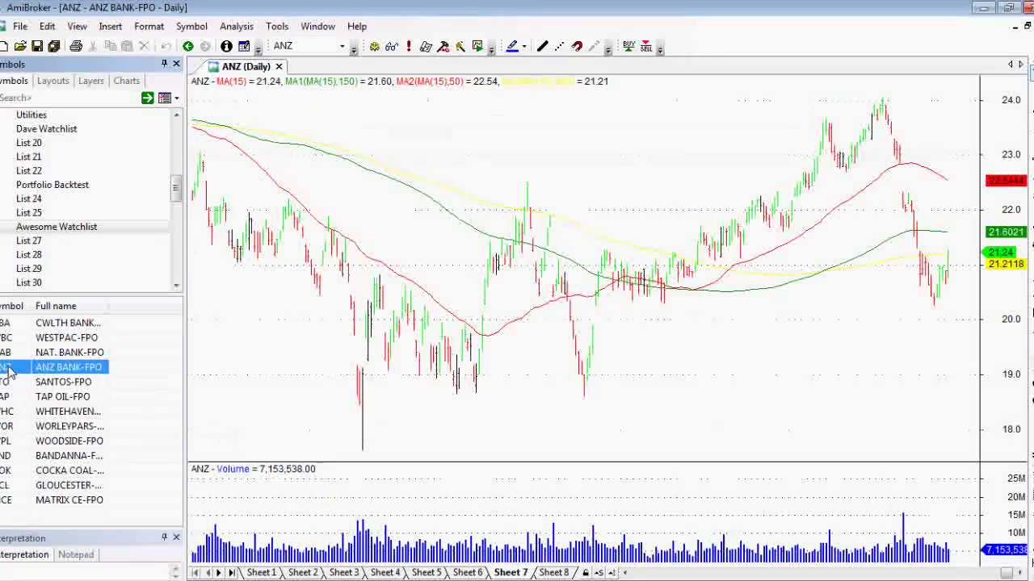
pyautogui.press('Down')
pyautogui.press('Down')
pyautogui.press('Down')
pyautogui.press('Down')
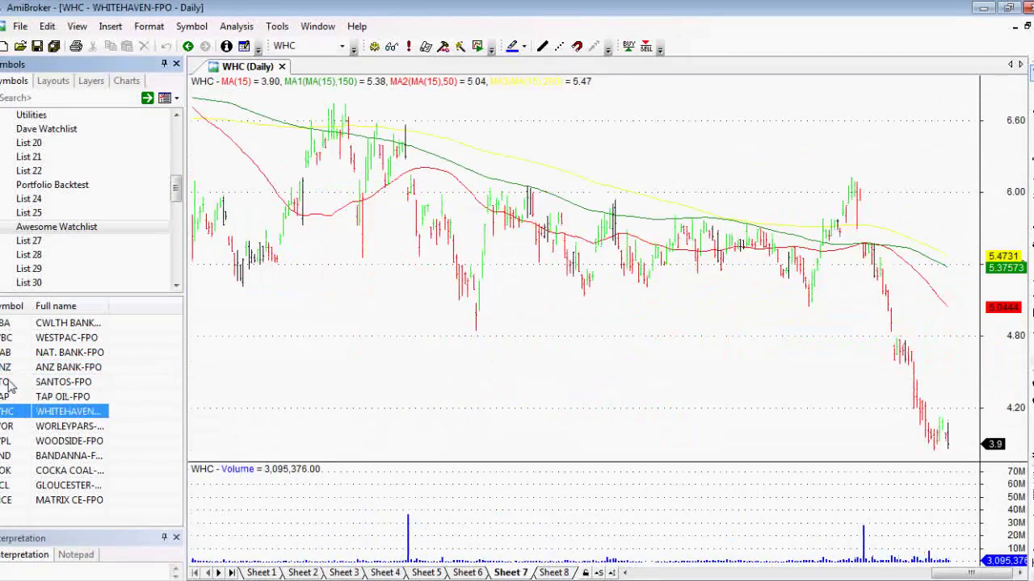
pyautogui.press('Down')
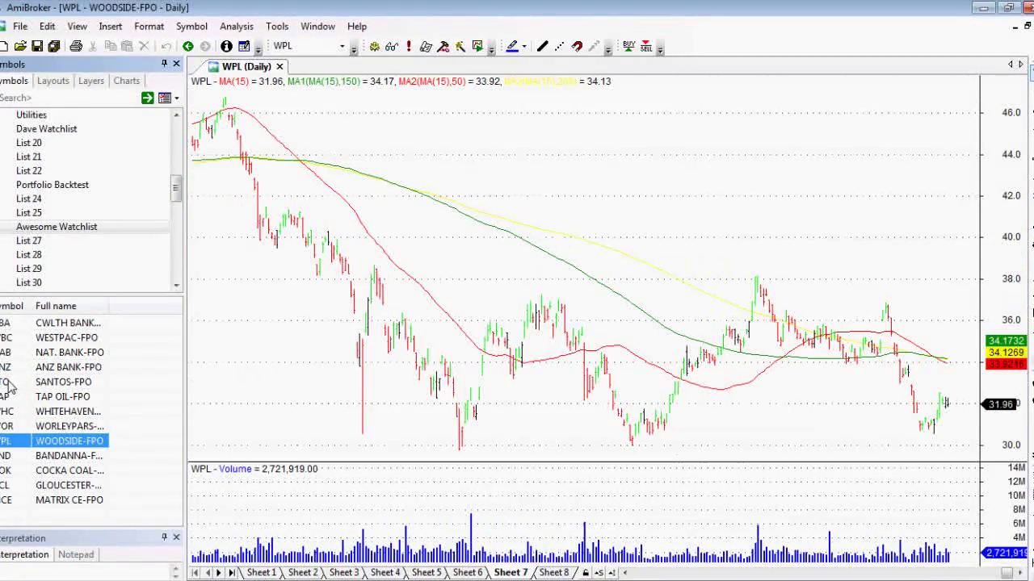
pyautogui.press('Down')
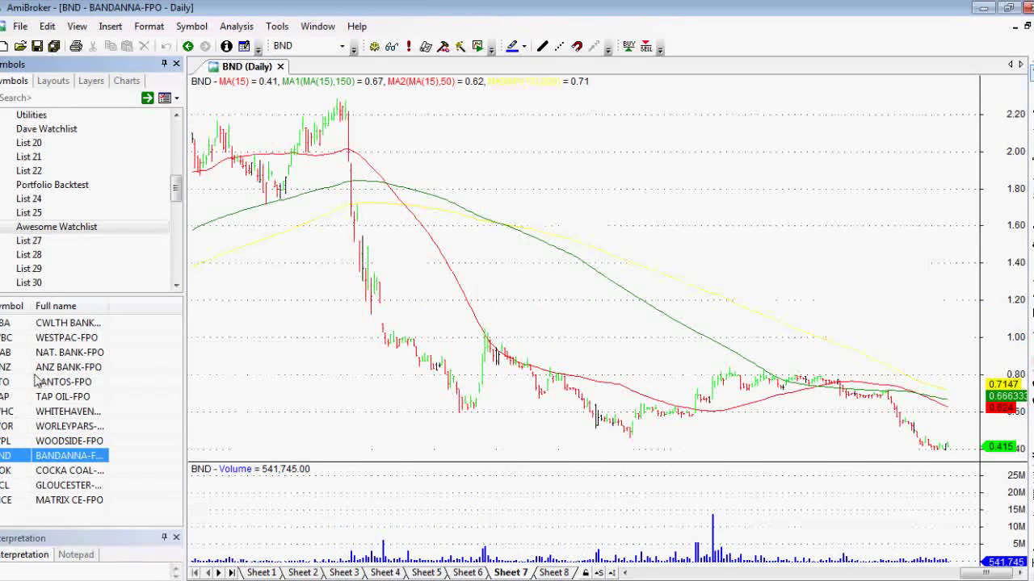